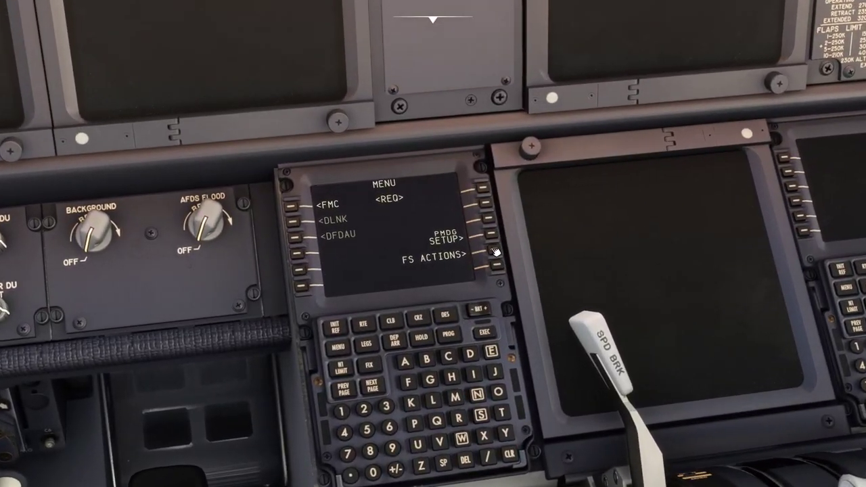
Step: Open the CDU's FS Actions ground services, then switch the overhead ground power on and cancel the Master Caution alert
{"action": "left_click", "coordinate": [492, 258]}
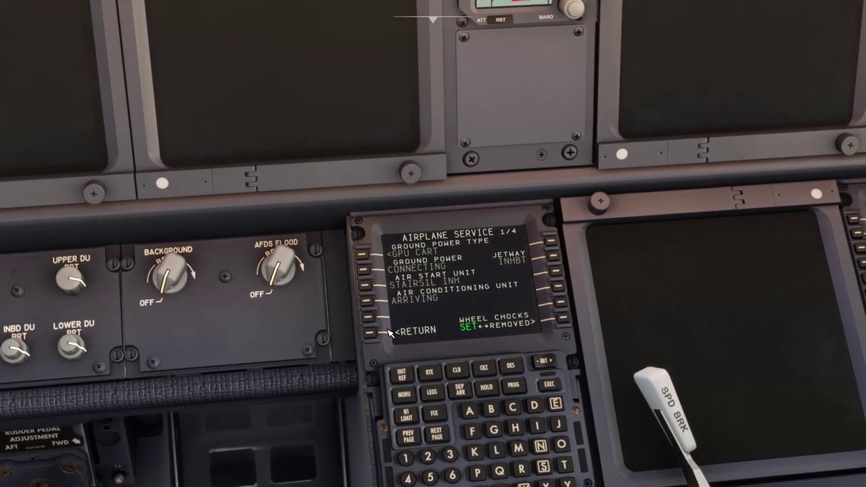
{"action": "key", "text": "ctrl+space"}
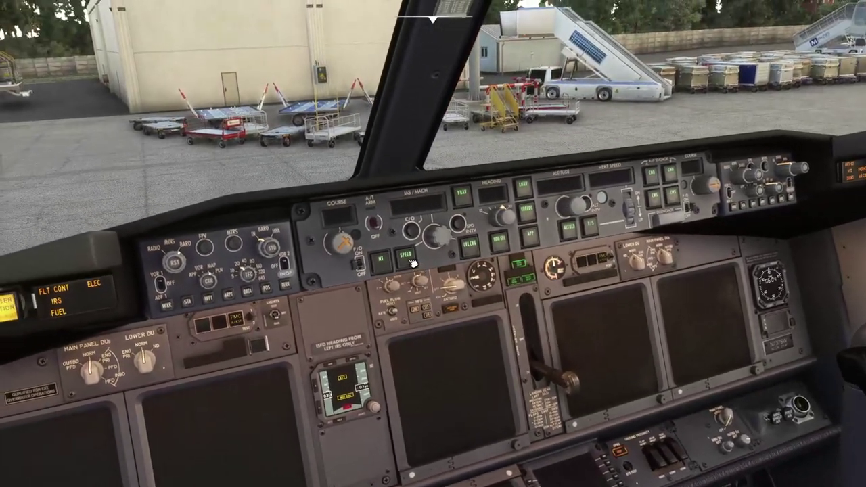
{"action": "key", "text": "End"}
{"action": "key", "text": "End"}
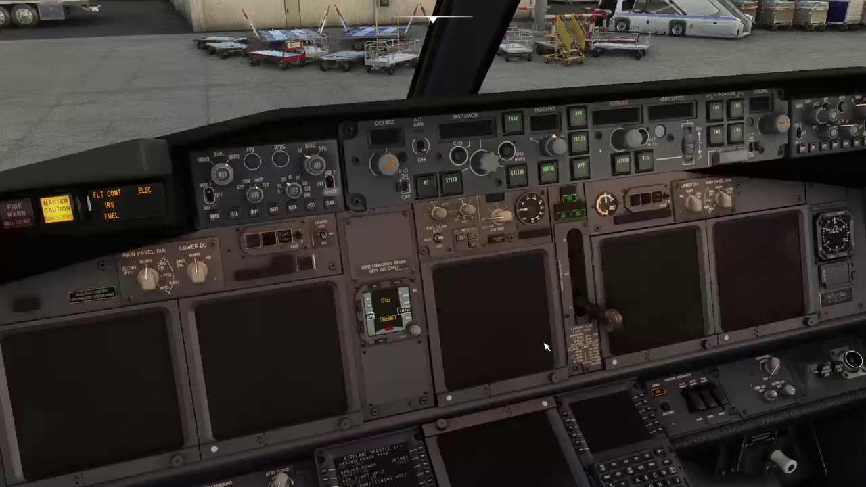
{"action": "key", "text": "a"}
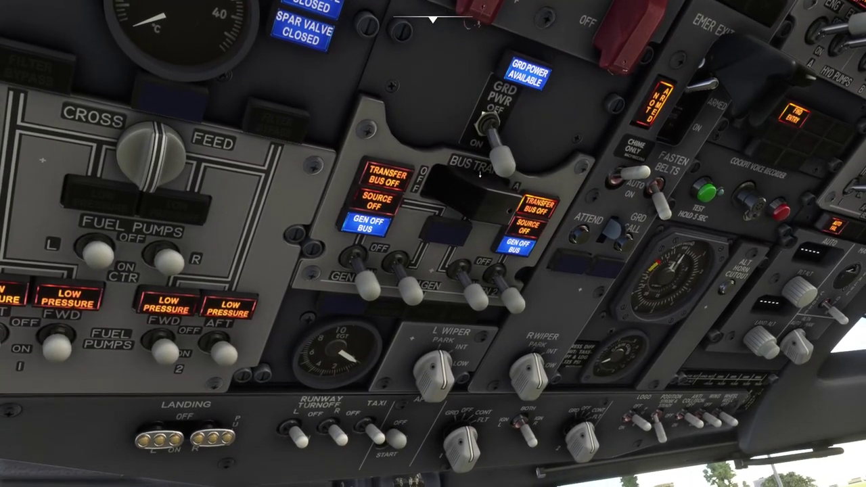
{"action": "left_click", "coordinate": [488, 161]}
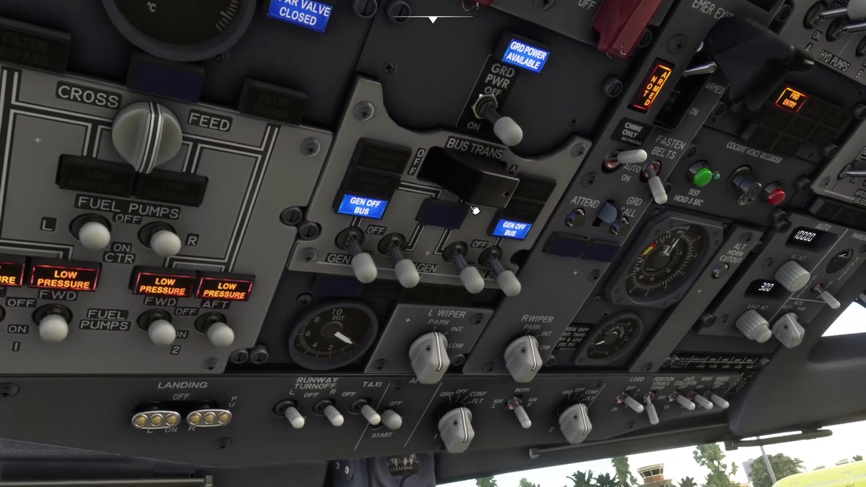
{"action": "key", "text": "a"}
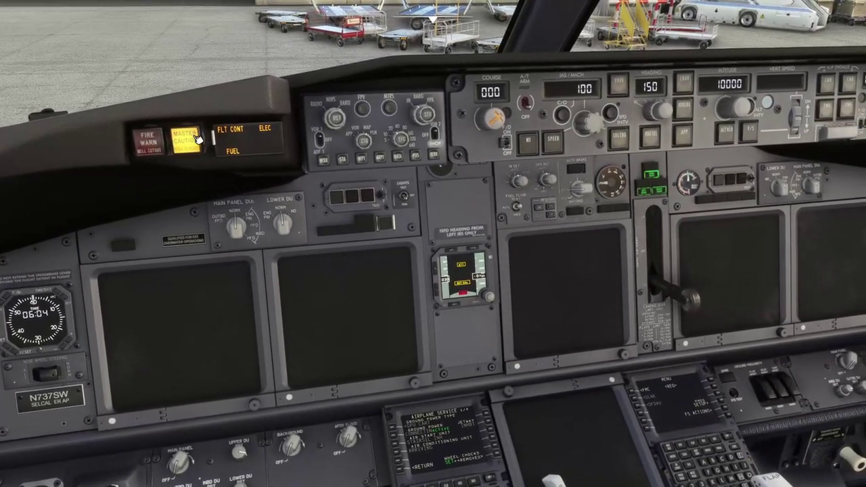
{"action": "left_click", "coordinate": [198, 140]}
{"action": "key", "text": "a"}
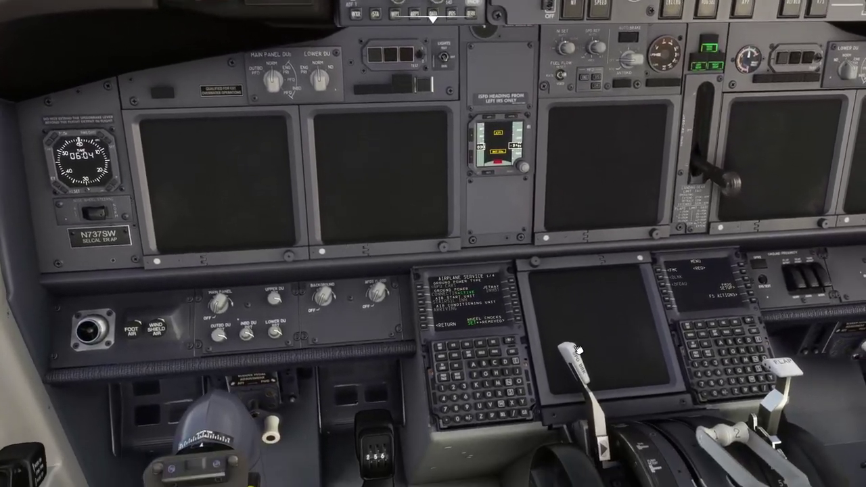
Step: Review the panel states available to load in the captain's CDU PMDG setup, and return to the main menu
{"action": "key", "text": "a"}
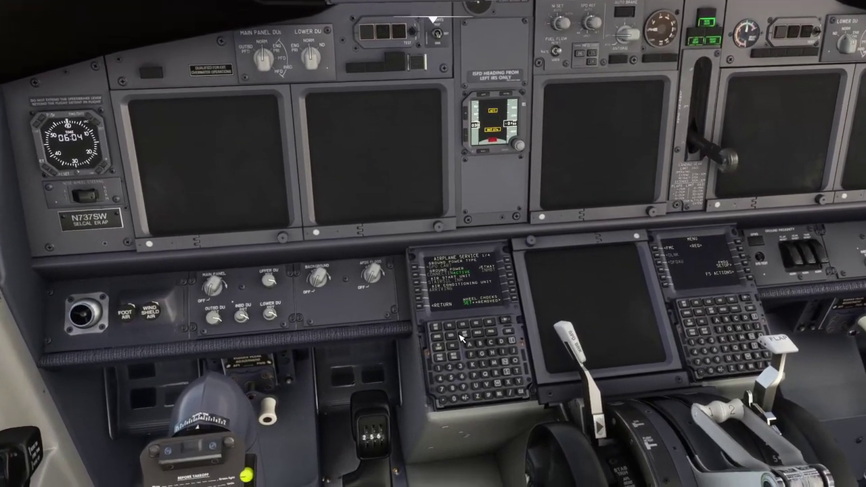
{"action": "key", "text": "a"}
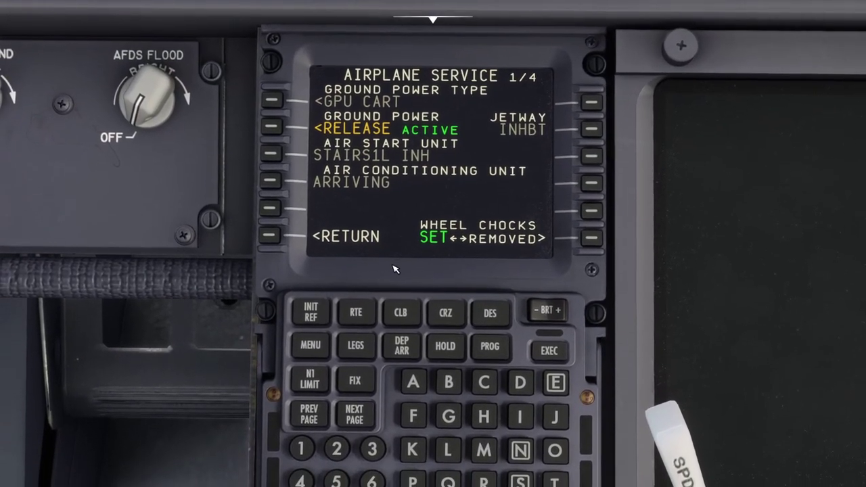
{"action": "scroll", "coordinate": [389, 264], "scroll_direction": "down", "scroll_amount": 3}
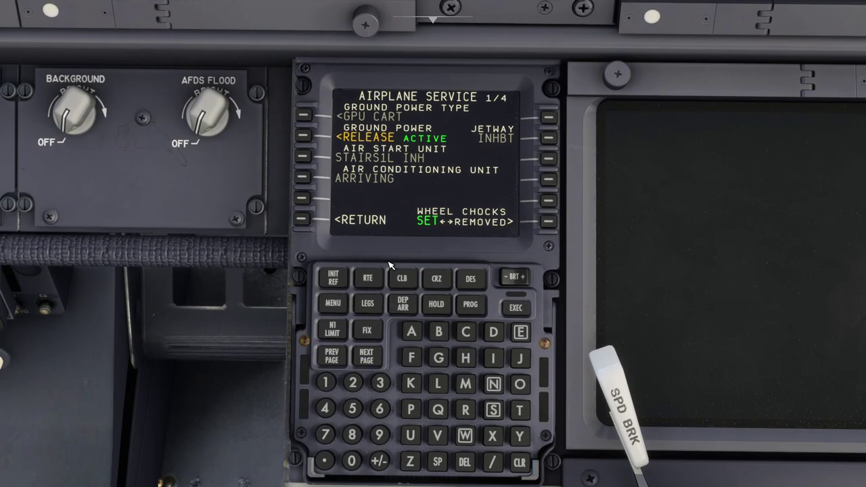
{"action": "left_click", "coordinate": [331, 305]}
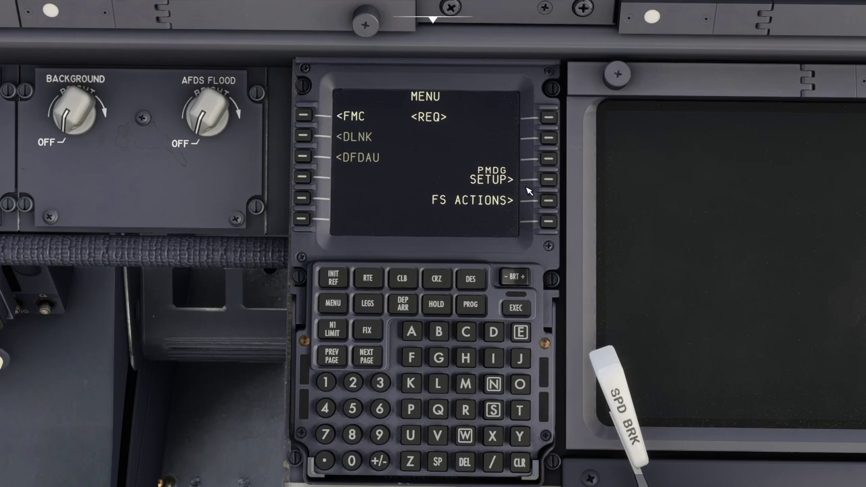
{"action": "left_click", "coordinate": [550, 181]}
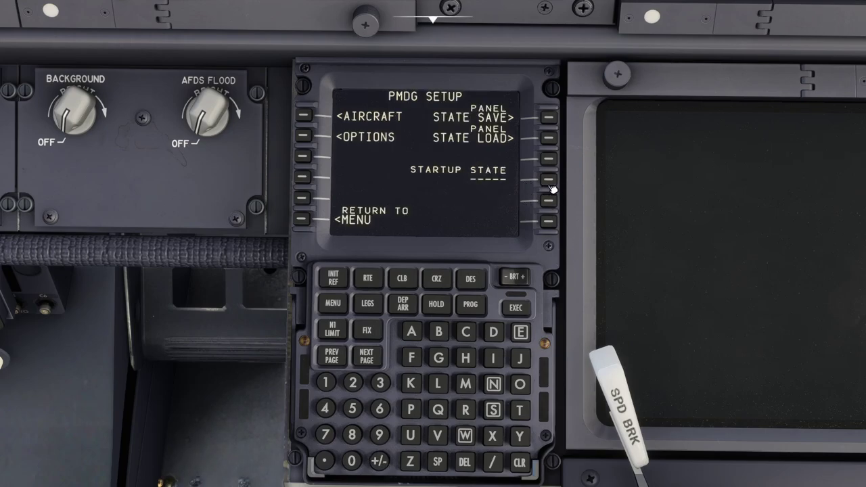
{"action": "left_click", "coordinate": [550, 138]}
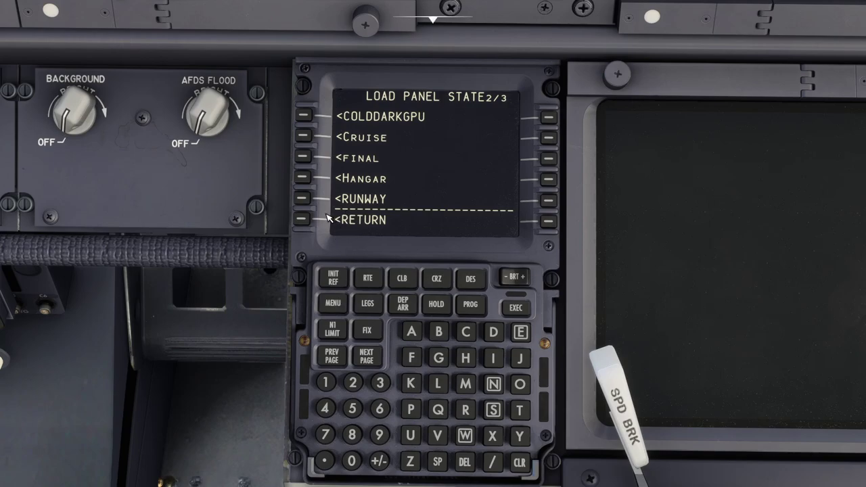
{"action": "left_click", "coordinate": [333, 304]}
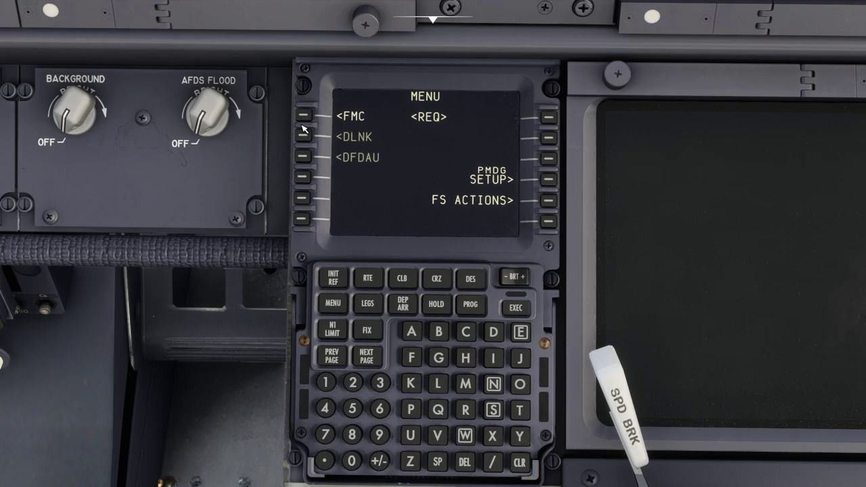
Step: Enter YSSY as the reference airport on the FMC position initialisation page and check the position reference pages
{"action": "left_click", "coordinate": [302, 116]}
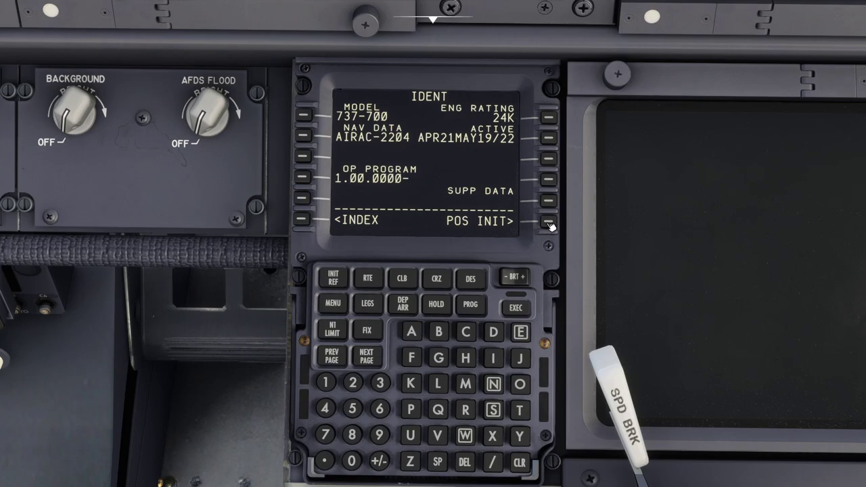
{"action": "left_click", "coordinate": [549, 222]}
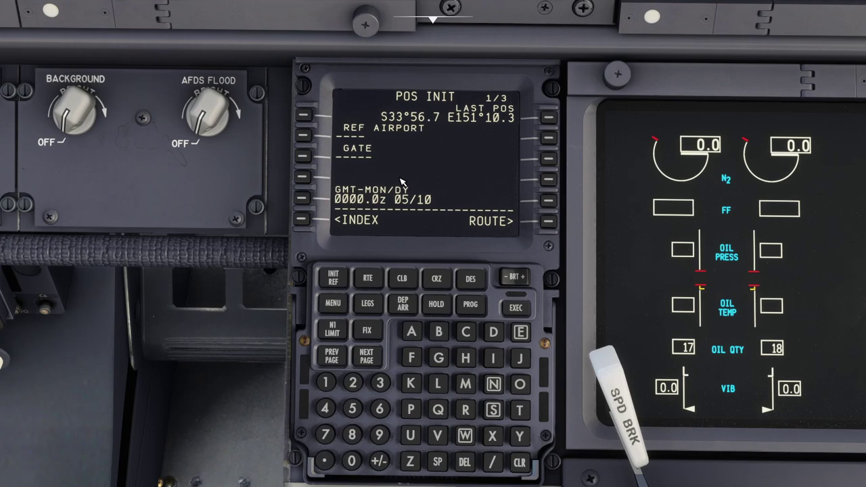
{"action": "key", "text": "Insert"}
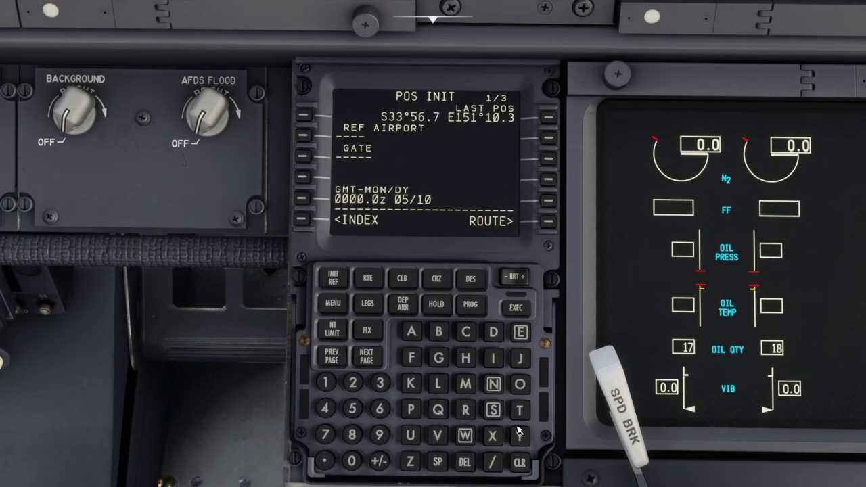
{"action": "left_click", "coordinate": [520, 436]}
{"action": "double_click", "coordinate": [494, 410]}
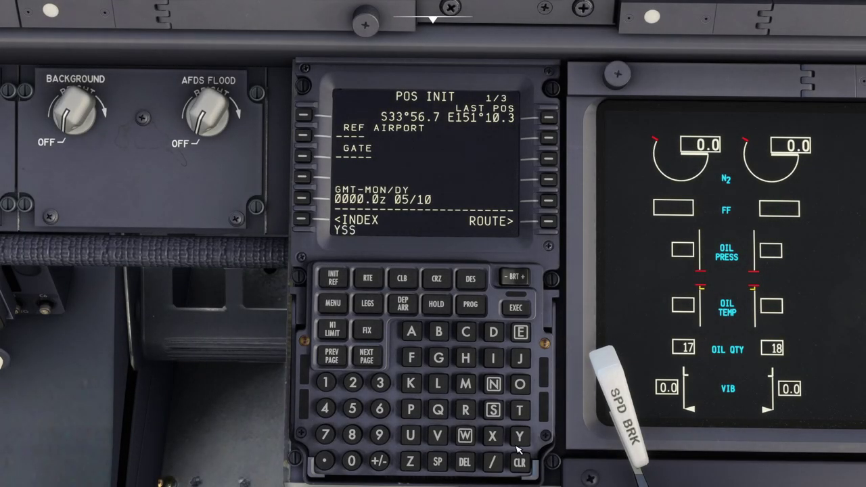
{"action": "left_click", "coordinate": [520, 441]}
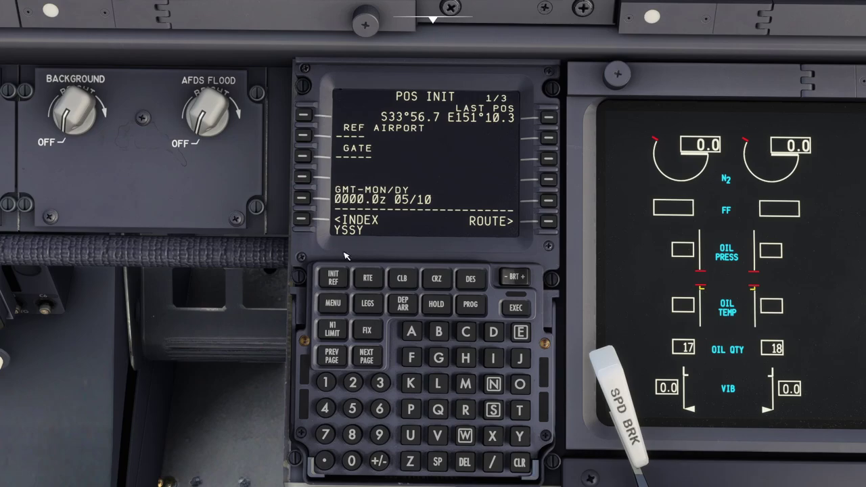
{"action": "left_click", "coordinate": [304, 136]}
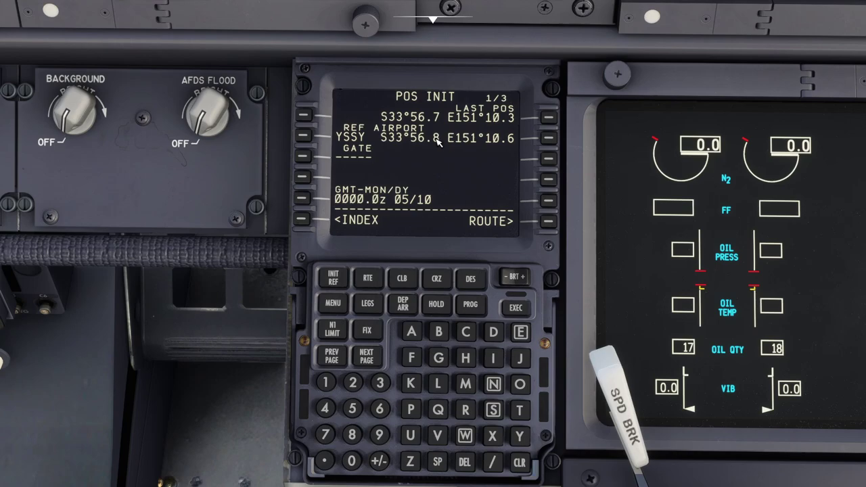
{"action": "left_click", "coordinate": [366, 357]}
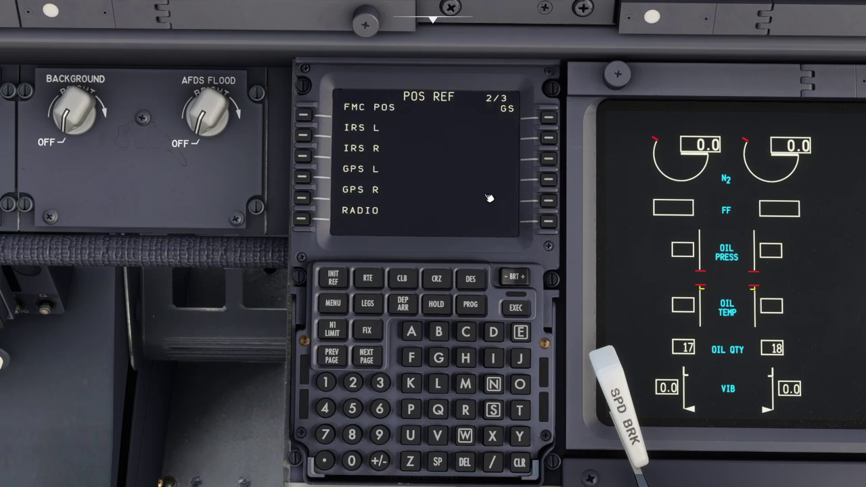
{"action": "left_click", "coordinate": [366, 359]}
{"action": "left_click", "coordinate": [339, 357]}
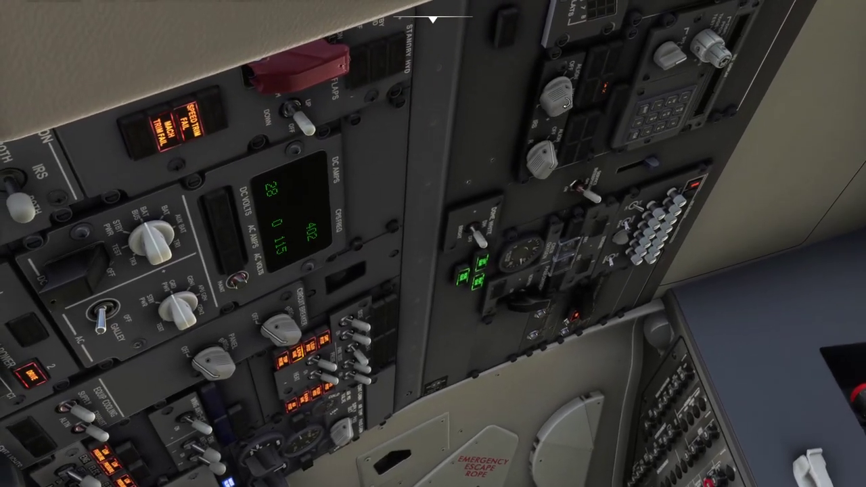
Step: Turn the left and right IRS mode selectors to NAV to start their alignment
{"action": "left_click", "coordinate": [566, 103]}
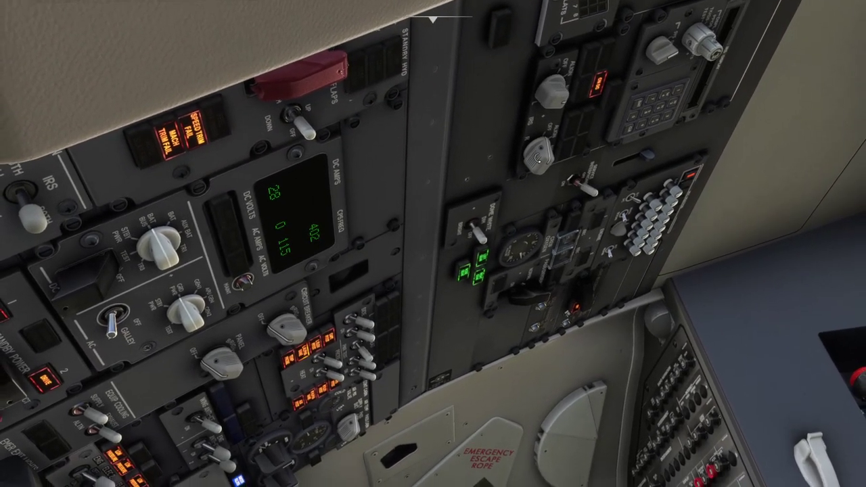
{"action": "left_click", "coordinate": [541, 157]}
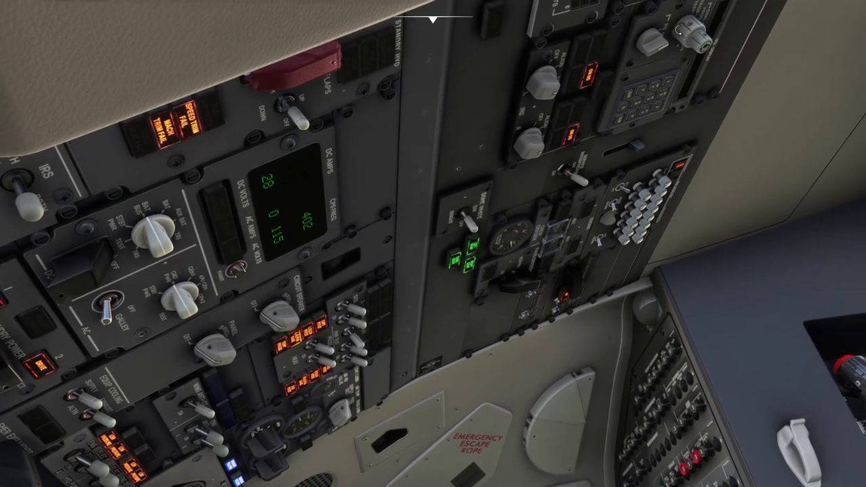
{"action": "scroll", "coordinate": [744, 172], "scroll_direction": "up", "scroll_amount": 5}
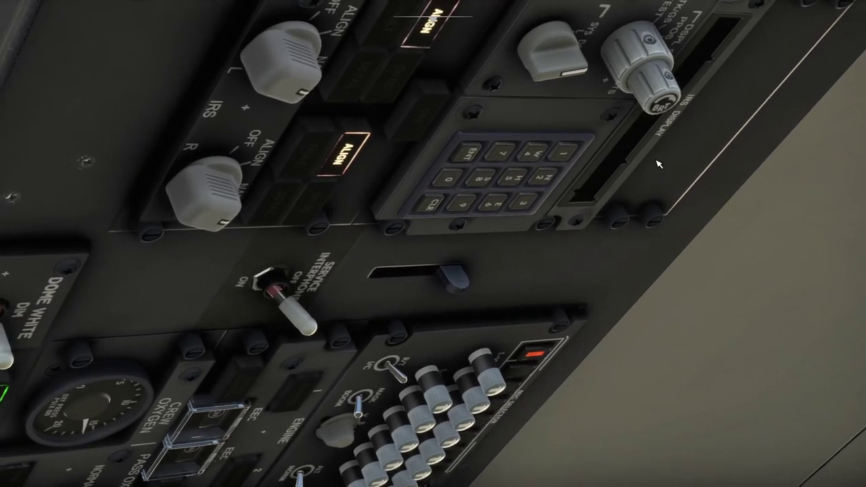
{"action": "left_click", "coordinate": [625, 73]}
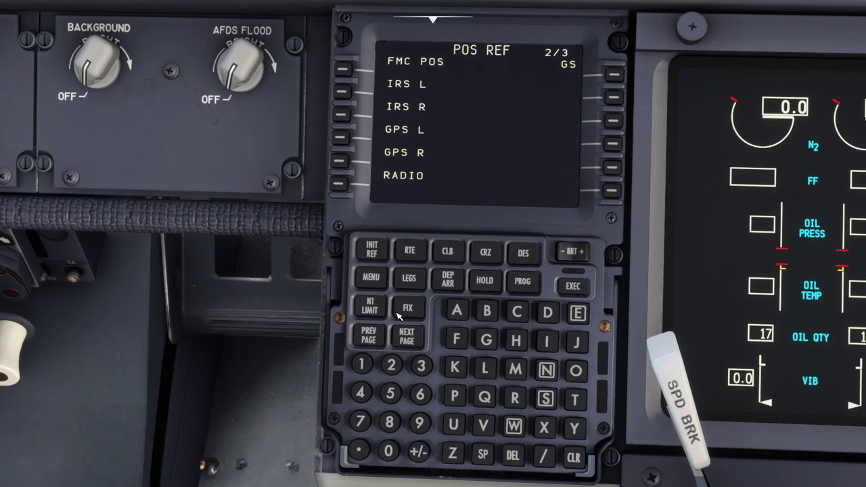
Step: Examine the position initialisation and position reference pages for coordinates usable as the IRS position
{"action": "left_click", "coordinate": [408, 338]}
{"action": "left_click", "coordinate": [407, 338]}
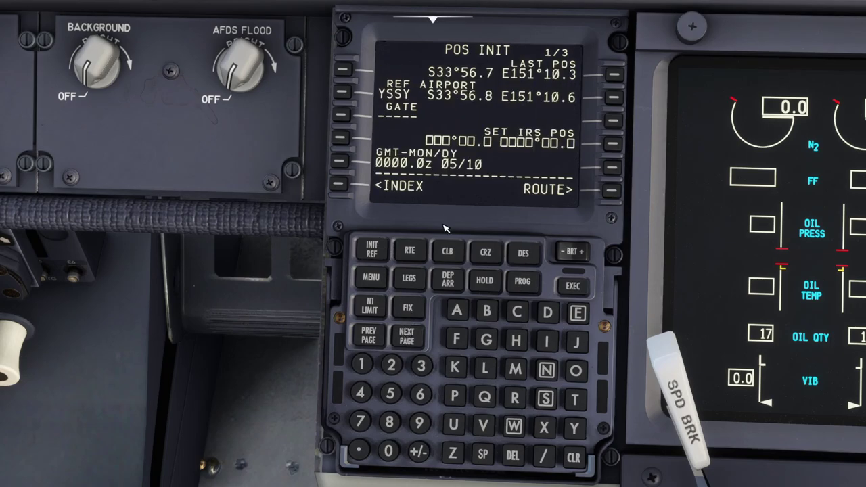
{"action": "left_click", "coordinate": [408, 339]}
{"action": "left_click", "coordinate": [380, 340]}
{"action": "left_click", "coordinate": [337, 189]}
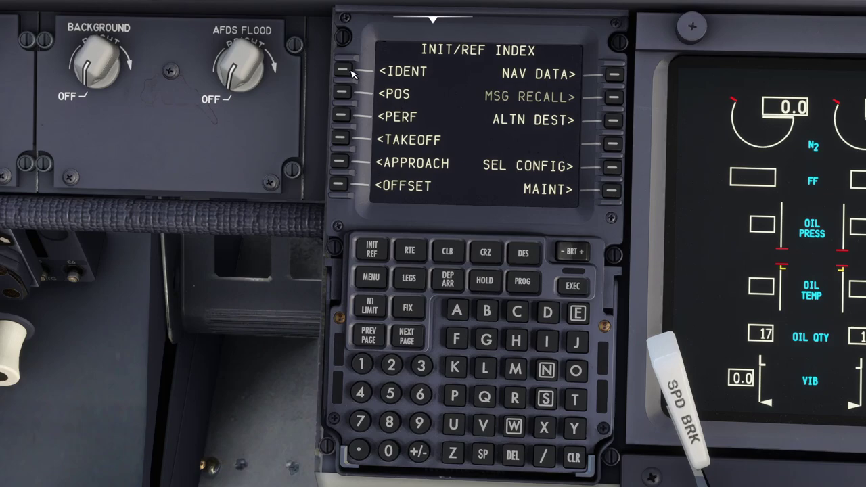
{"action": "left_click", "coordinate": [344, 93]}
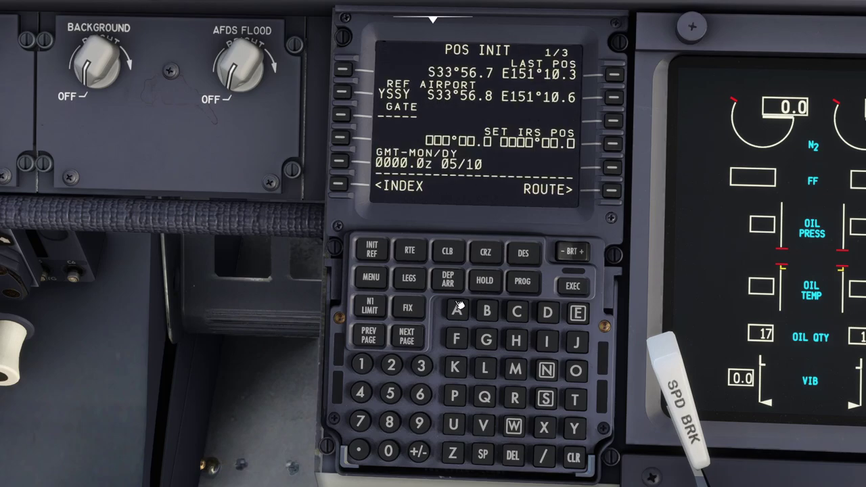
{"action": "left_click", "coordinate": [408, 338]}
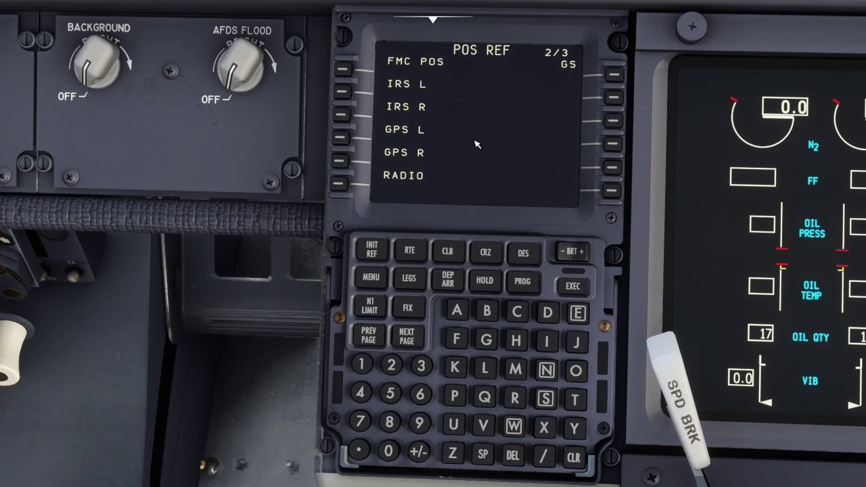
{"action": "left_click", "coordinate": [376, 343]}
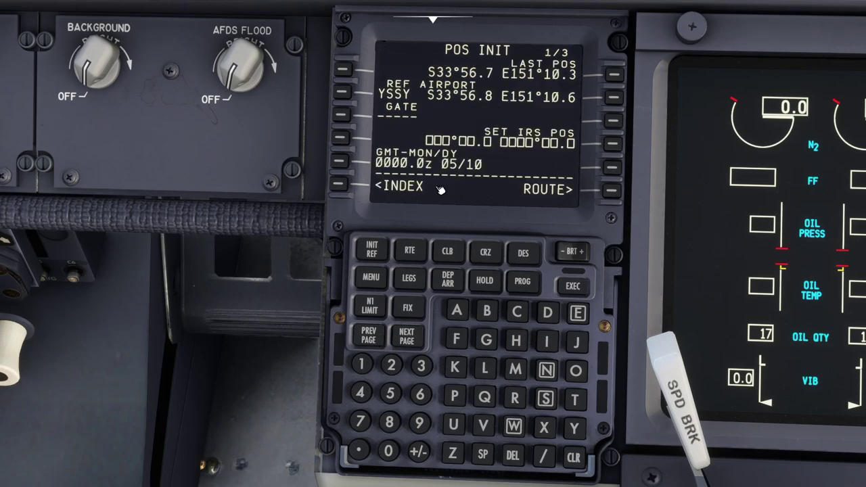
Step: Enter the YSSY reference coordinates S33°56.8 E151°10.6 as the IRS position and open the FMC route page
{"action": "left_click", "coordinate": [614, 97]}
{"action": "left_click", "coordinate": [608, 145]}
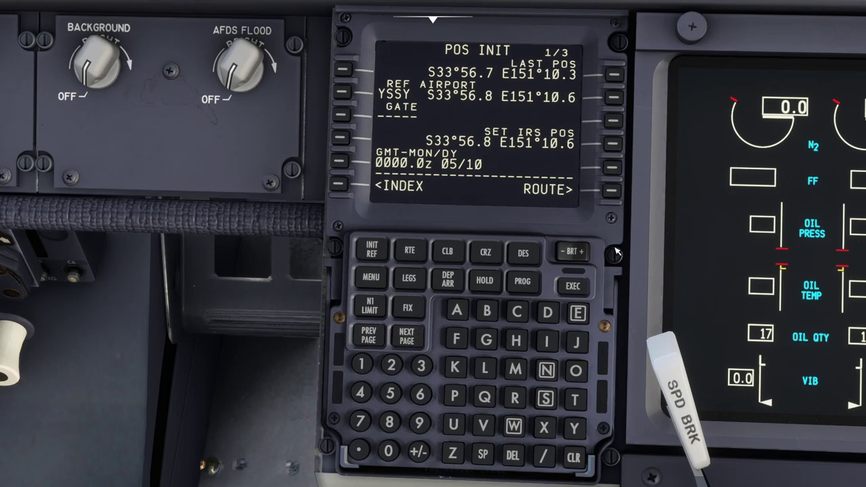
{"action": "left_click", "coordinate": [409, 337]}
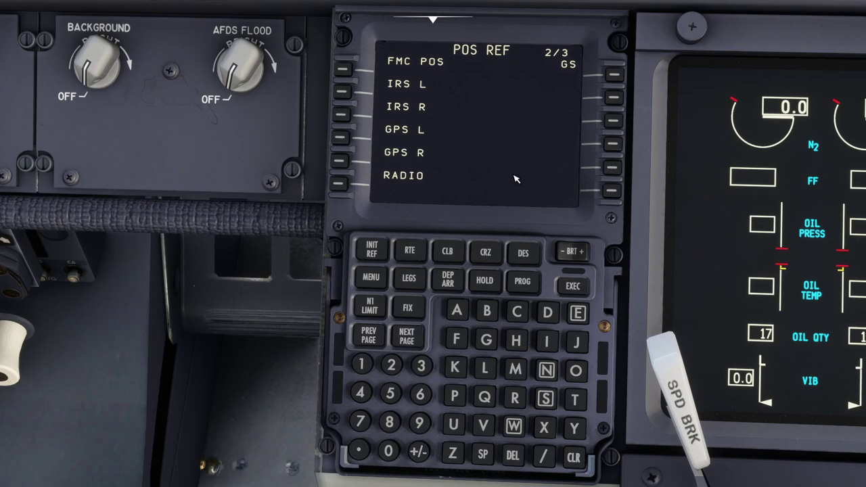
{"action": "left_click", "coordinate": [374, 338]}
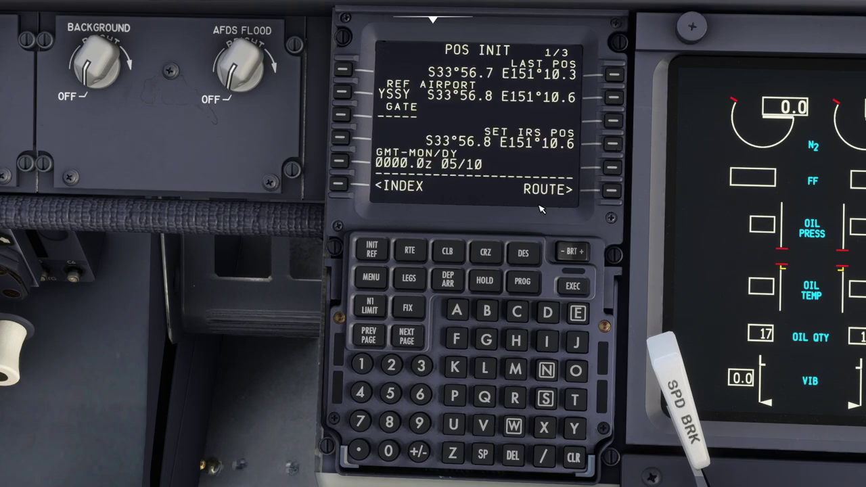
{"action": "left_click", "coordinate": [614, 192]}
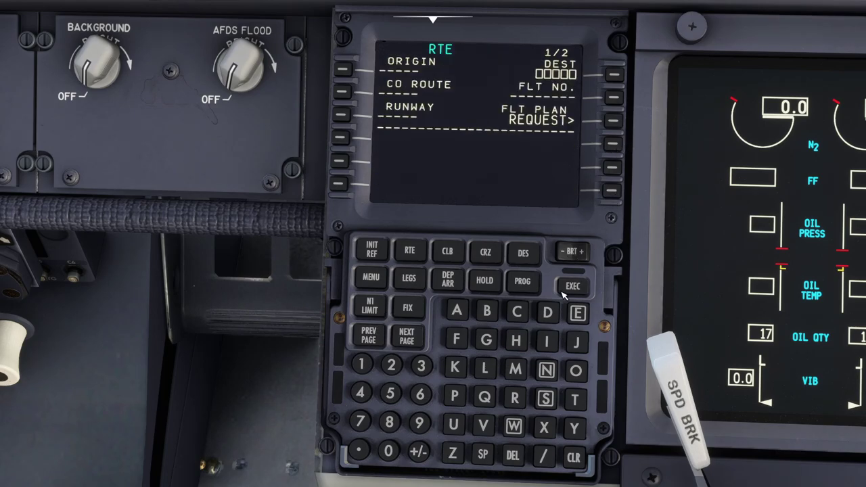
Step: Enter YSSY as the origin airport on the FMC route page
{"action": "left_click", "coordinate": [578, 429]}
{"action": "left_click", "coordinate": [545, 400]}
{"action": "left_click", "coordinate": [545, 401]}
{"action": "left_click", "coordinate": [577, 429]}
{"action": "left_click", "coordinate": [343, 69]}
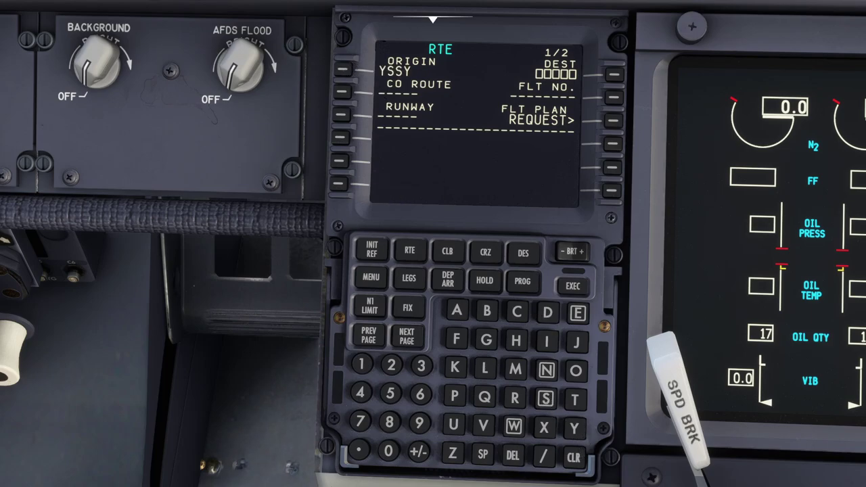
Step: Enter YBBN as the destination airport on the FMC route page
{"action": "left_click", "coordinate": [578, 428]}
{"action": "left_click", "coordinate": [487, 311]}
{"action": "left_click", "coordinate": [487, 310]}
{"action": "type", "text": "N"}
{"action": "left_click", "coordinate": [615, 75]}
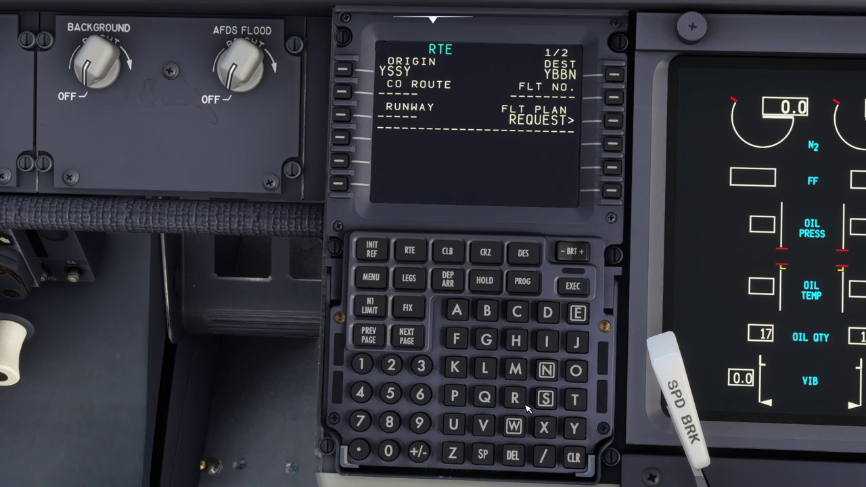
Step: Enter QLG232 as the flight number on the FMC route page
{"action": "left_click", "coordinate": [485, 397]}
{"action": "left_click", "coordinate": [485, 367]}
{"action": "left_click", "coordinate": [486, 339]}
{"action": "left_click", "coordinate": [390, 369]}
{"action": "left_click", "coordinate": [420, 367]}
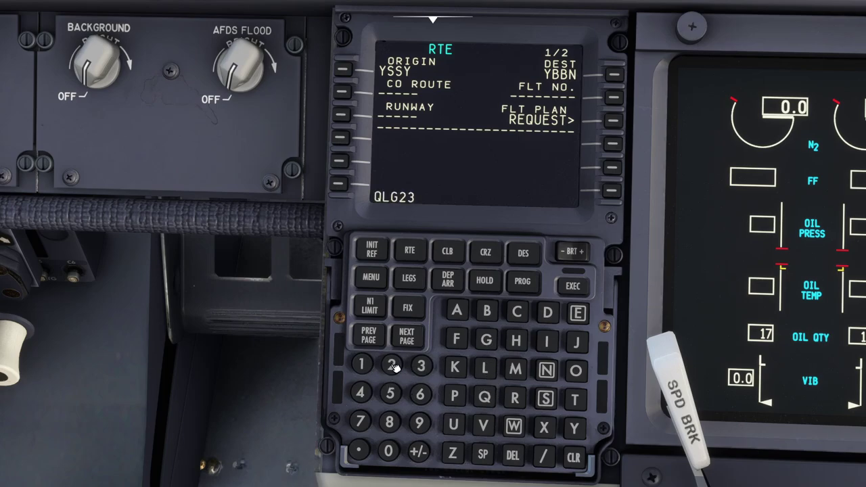
{"action": "left_click", "coordinate": [391, 366]}
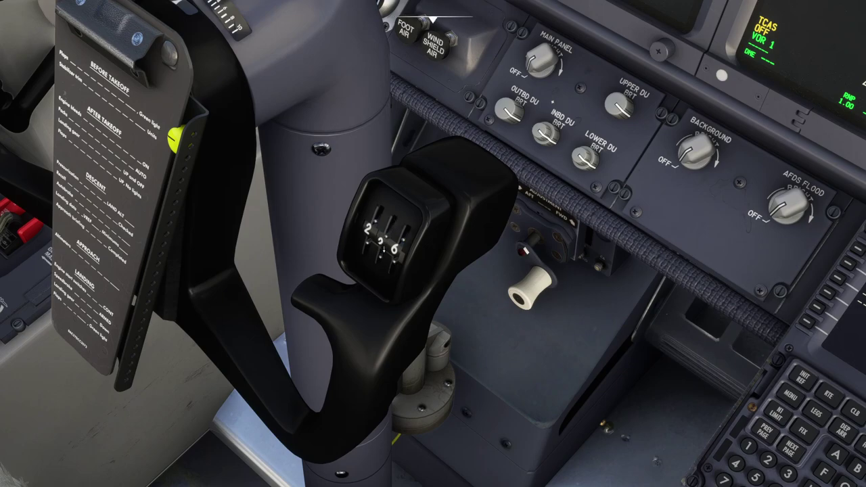
Step: Set the flight number reminder wheels on the captain's yoke to 232 and return the view to the FMC
{"action": "scroll", "coordinate": [381, 250], "scroll_direction": "up", "scroll_amount": 1}
{"action": "scroll", "coordinate": [390, 264], "scroll_direction": "down", "scroll_amount": 1}
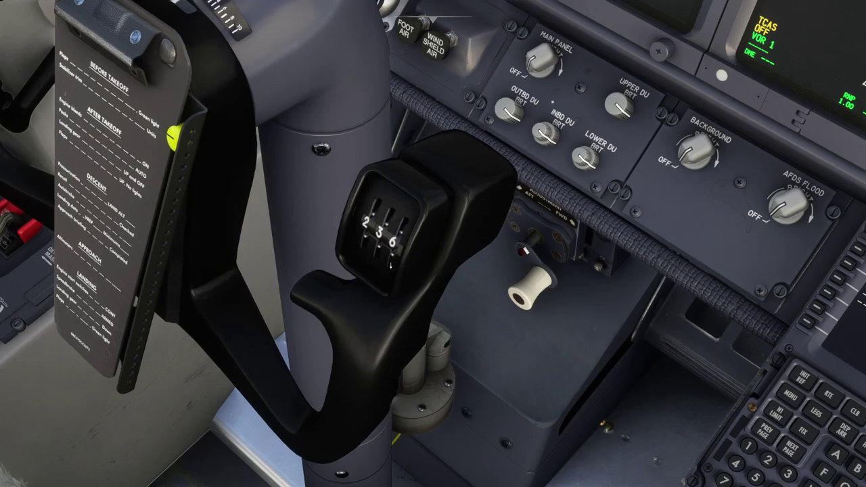
{"action": "scroll", "coordinate": [391, 264], "scroll_direction": "down", "scroll_amount": 2}
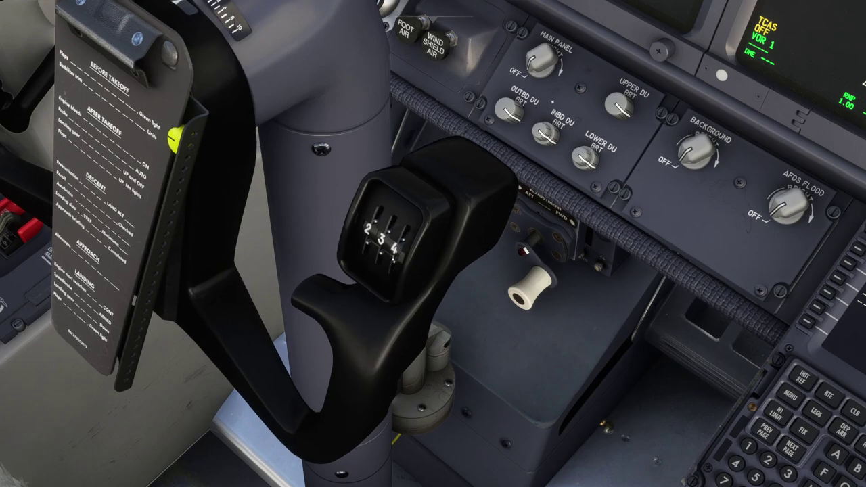
{"action": "scroll", "coordinate": [393, 261], "scroll_direction": "down", "scroll_amount": 1}
{"action": "scroll", "coordinate": [394, 263], "scroll_direction": "down", "scroll_amount": 1}
{"action": "right_click", "coordinate": [490, 304]}
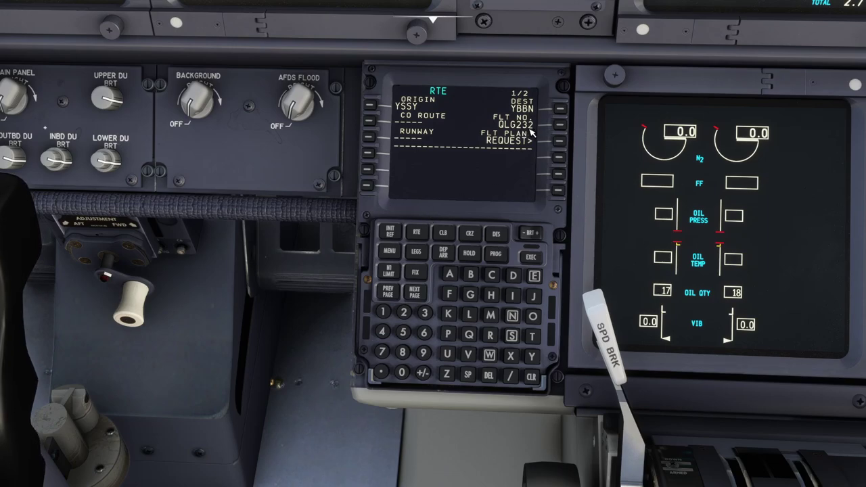
{"action": "right_click", "coordinate": [12, 380]}
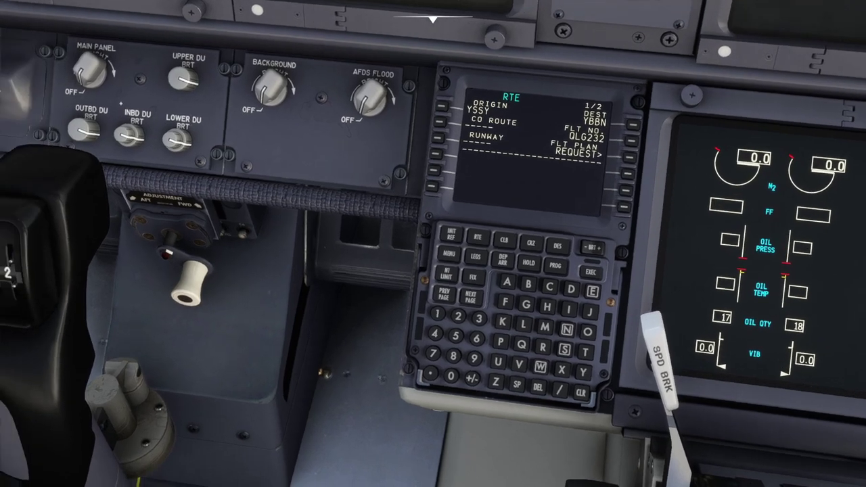
{"action": "right_click", "coordinate": [548, 220]}
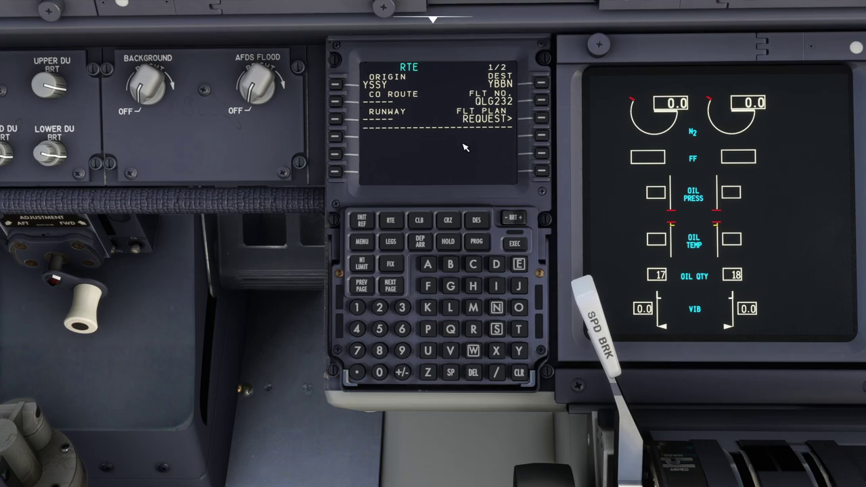
Step: Enter 34L as the departure runway on the FMC route page and open the route legs page
{"action": "left_click", "coordinate": [402, 308]}
{"action": "left_click", "coordinate": [357, 329]}
{"action": "left_click", "coordinate": [451, 308]}
{"action": "left_click", "coordinate": [336, 119]}
{"action": "left_click", "coordinate": [400, 289]}
{"action": "left_click", "coordinate": [364, 290]}
{"action": "left_click", "coordinate": [390, 244]}
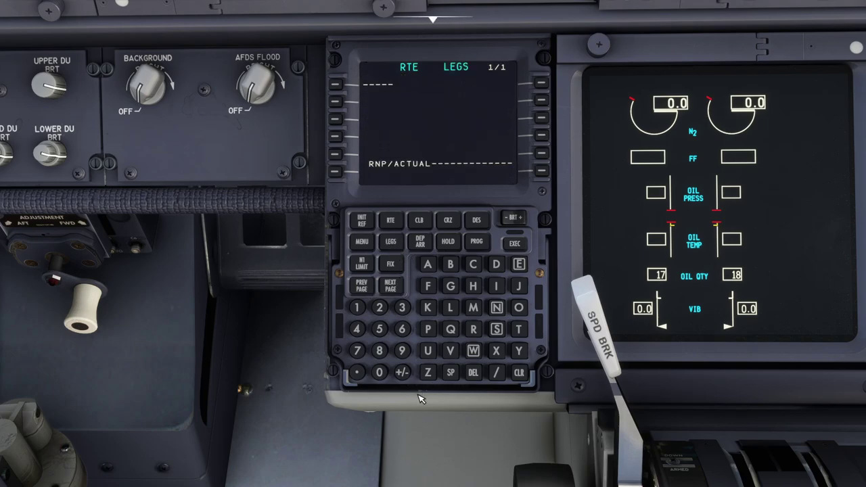
Step: Enter YBBN as the first waypoint on the route legs page
{"action": "left_click", "coordinate": [519, 352]}
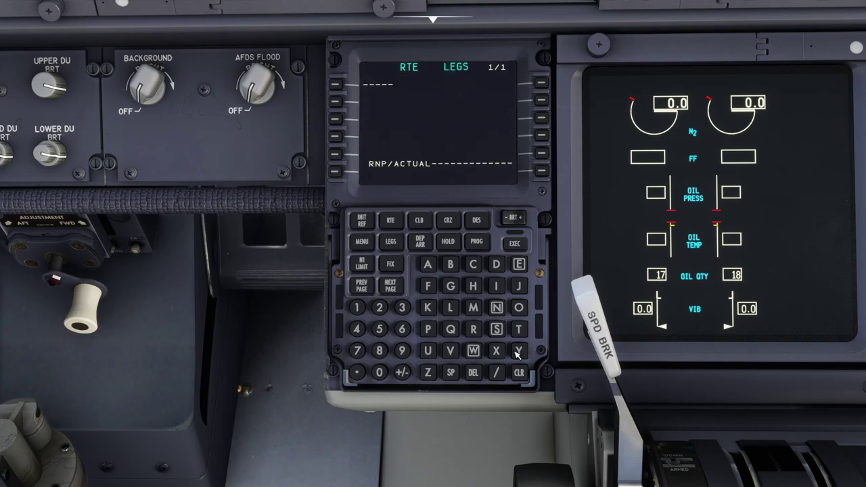
{"action": "double_click", "coordinate": [452, 264]}
{"action": "left_click", "coordinate": [497, 308]}
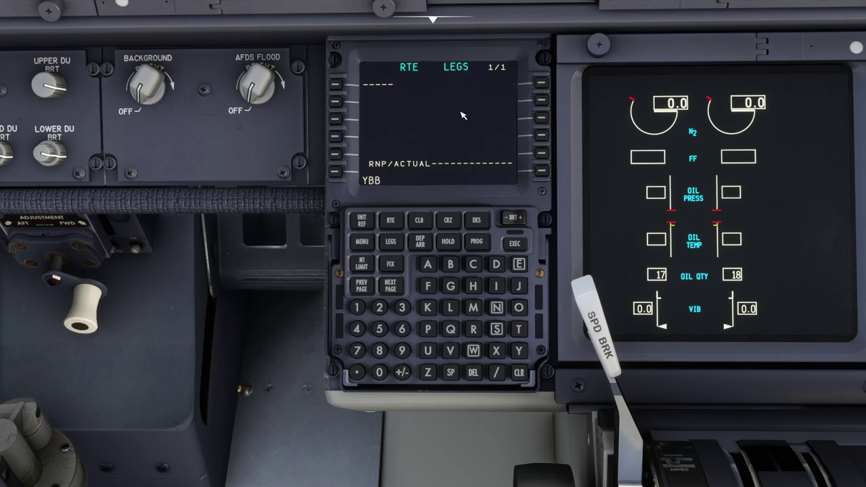
{"action": "left_click", "coordinate": [337, 85]}
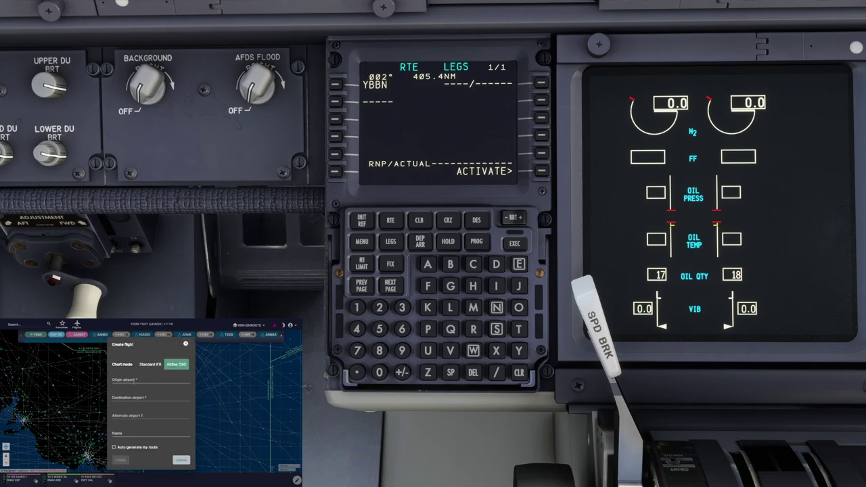
Step: In the flight chart app, create a flight from YSSY to YMML with alternate YSCB and review its route waypoints
{"action": "type", "text": "ssy"}
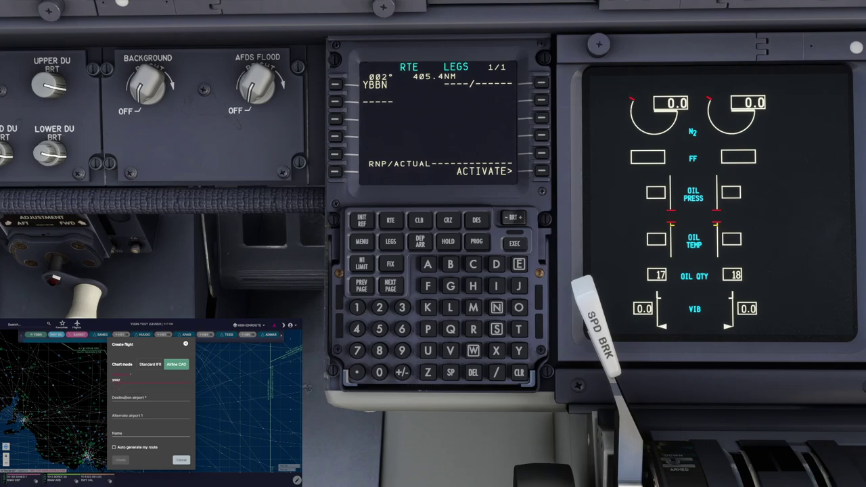
{"action": "key", "text": "Tab"}
{"action": "type", "text": "ymm"}
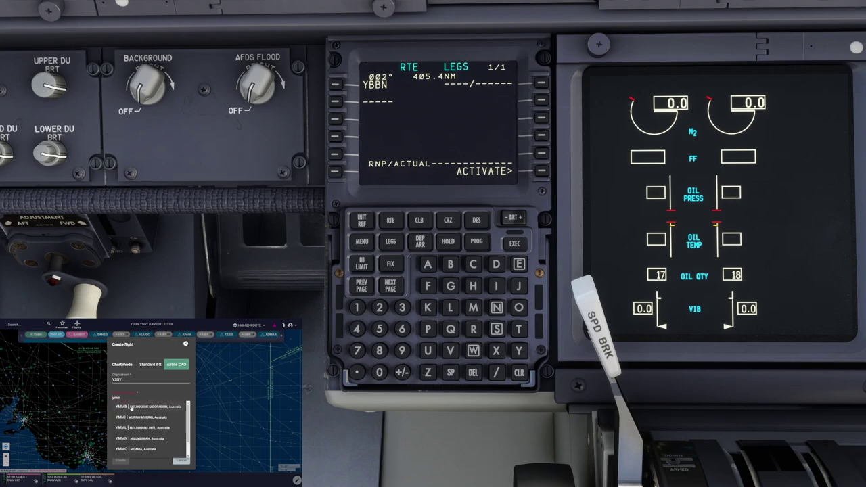
{"action": "left_click", "coordinate": [139, 428]}
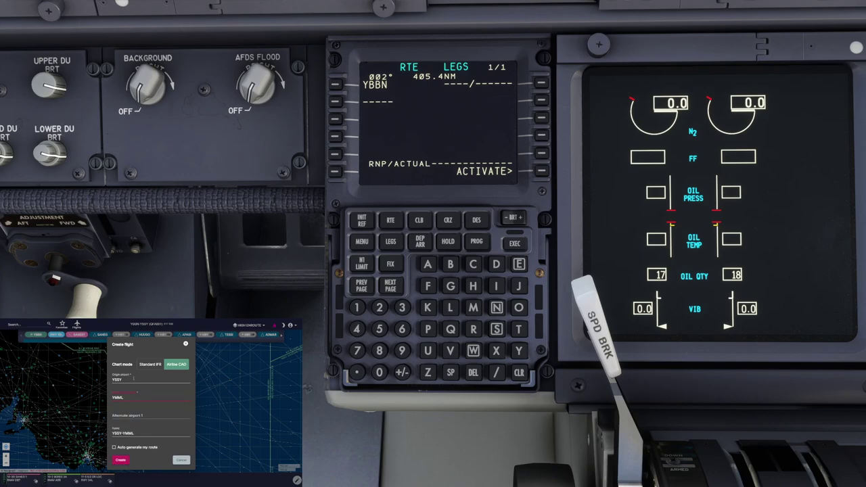
{"action": "left_click", "coordinate": [144, 416]}
{"action": "type", "text": "y"}
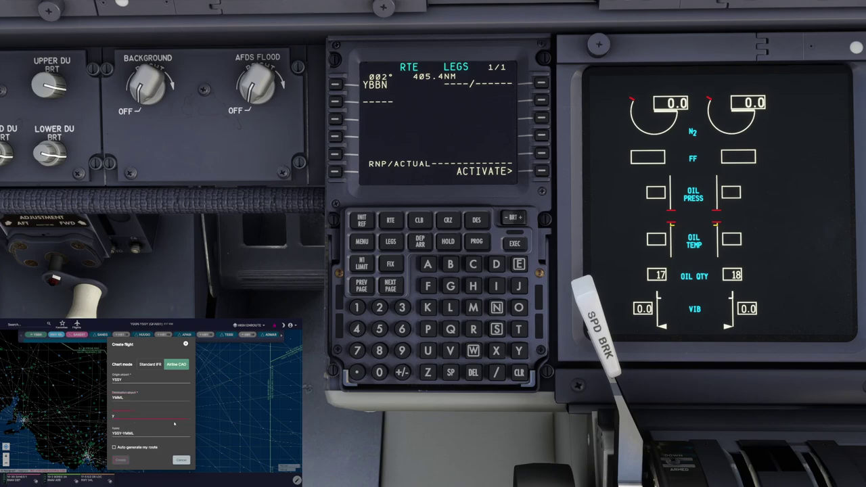
{"action": "type", "text": "sch"}
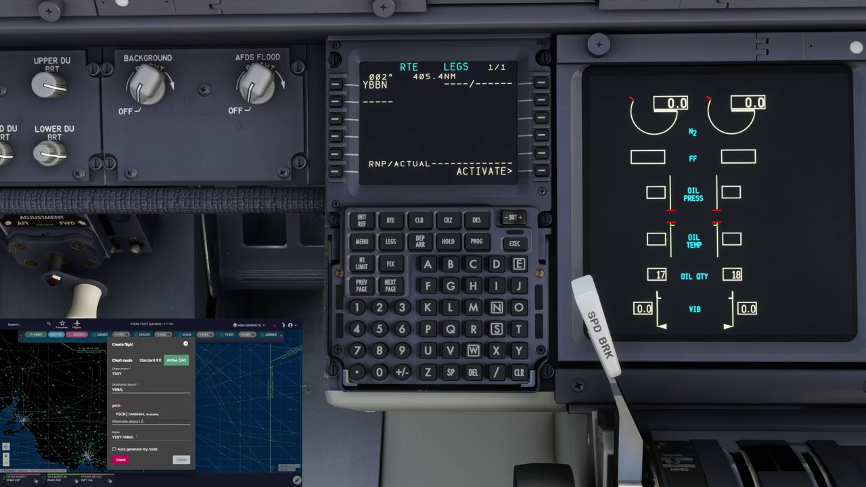
{"action": "left_click", "coordinate": [139, 414]}
{"action": "left_click", "coordinate": [120, 459]}
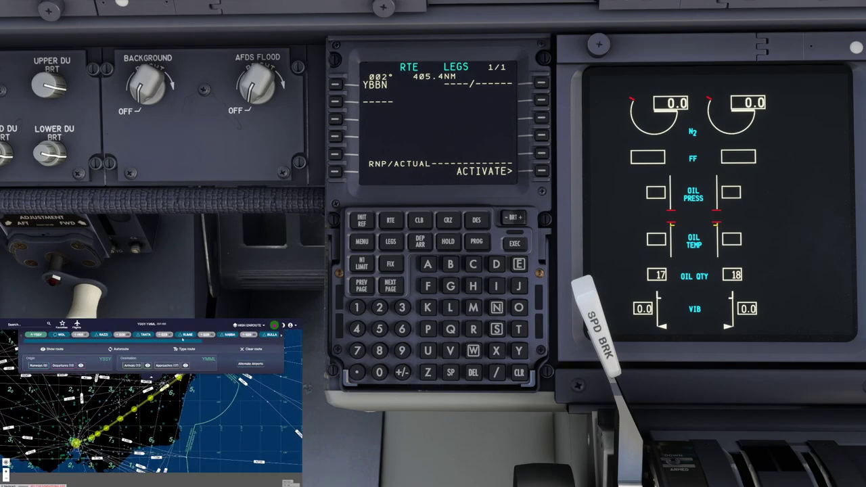
{"action": "left_click_drag", "start_coordinate": [198, 341], "coordinate": [218, 343]}
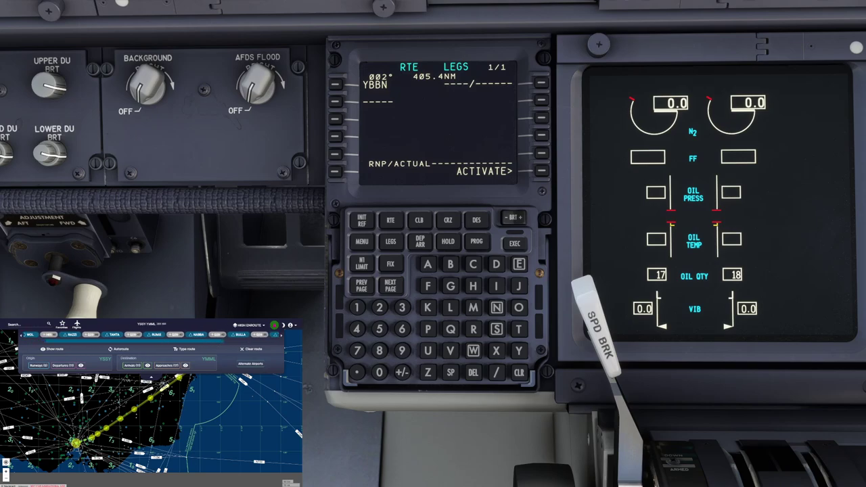
{"action": "left_click_drag", "start_coordinate": [76, 343], "coordinate": [12, 333]}
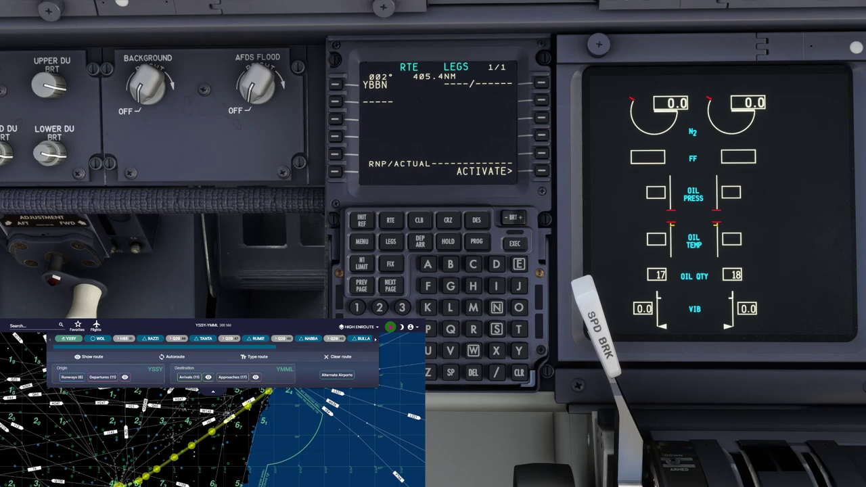
Step: Add waypoint WOL after YBBN on the FMC legs page, choosing the Wollongong NDB
{"action": "left_click", "coordinate": [476, 352]}
{"action": "left_click", "coordinate": [519, 308]}
{"action": "left_click", "coordinate": [451, 308]}
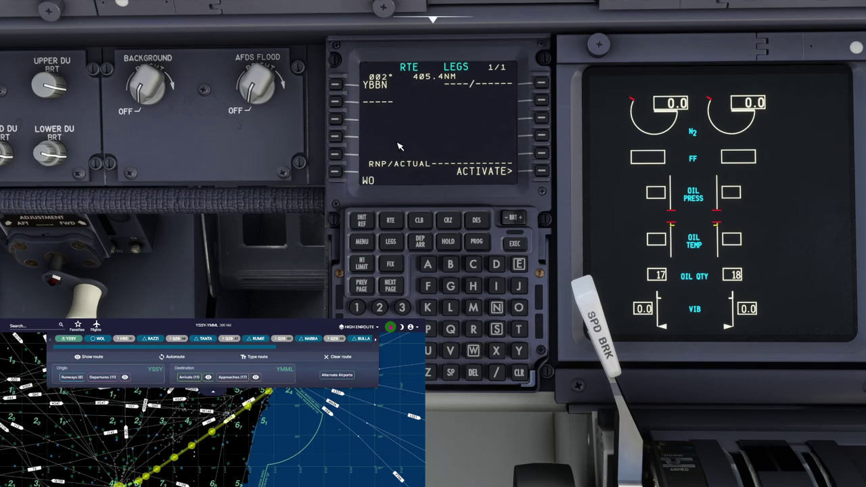
{"action": "left_click", "coordinate": [335, 101]}
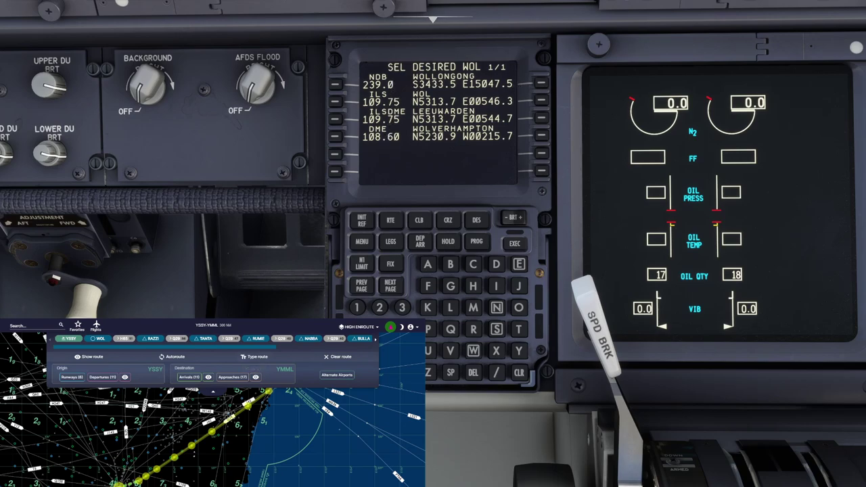
{"action": "left_click", "coordinate": [336, 85]}
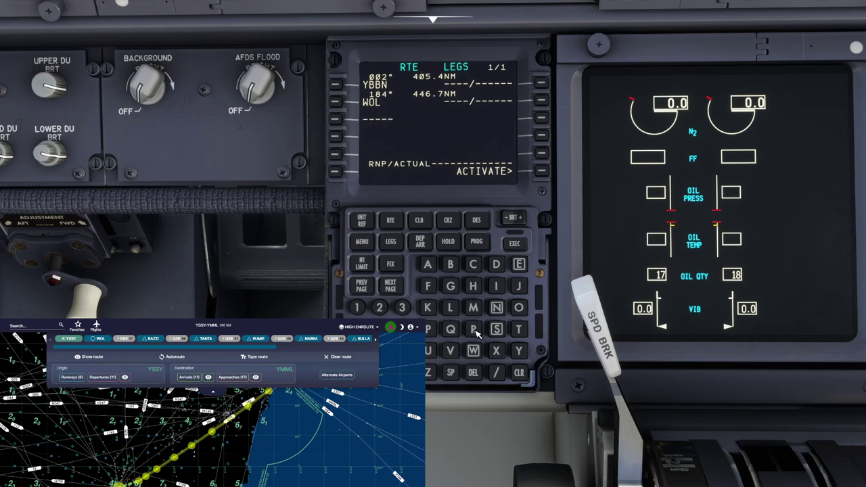
Step: Try to enter airway H65 after WOL on the legs page, and clear the scratchpad
{"action": "left_click", "coordinate": [478, 289]}
{"action": "type", "text": "65"}
{"action": "left_click", "coordinate": [338, 123]}
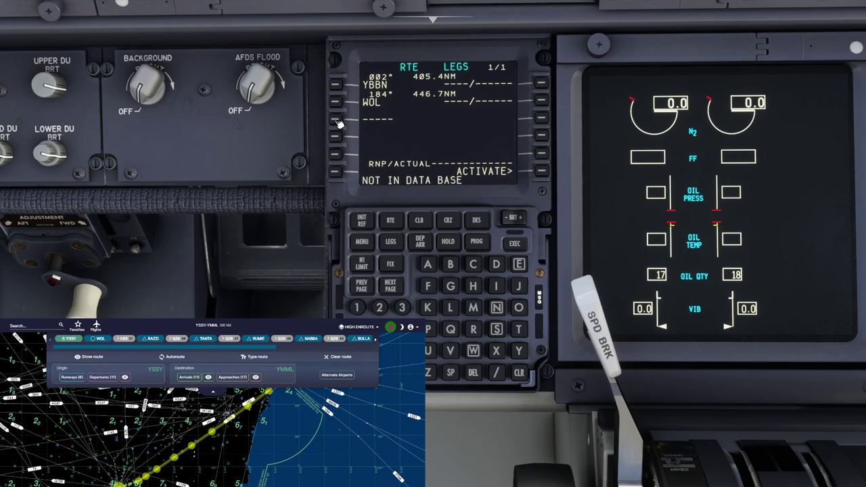
{"action": "left_click", "coordinate": [519, 373]}
{"action": "left_click", "coordinate": [520, 375]}
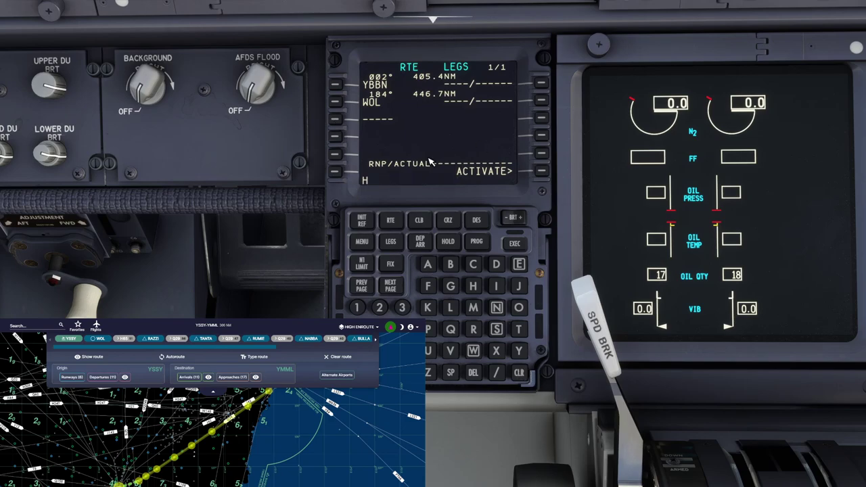
{"action": "left_click", "coordinate": [524, 376]}
Step: Add waypoint RAZZI after WOL on the FMC legs page
{"action": "left_click", "coordinate": [428, 265]}
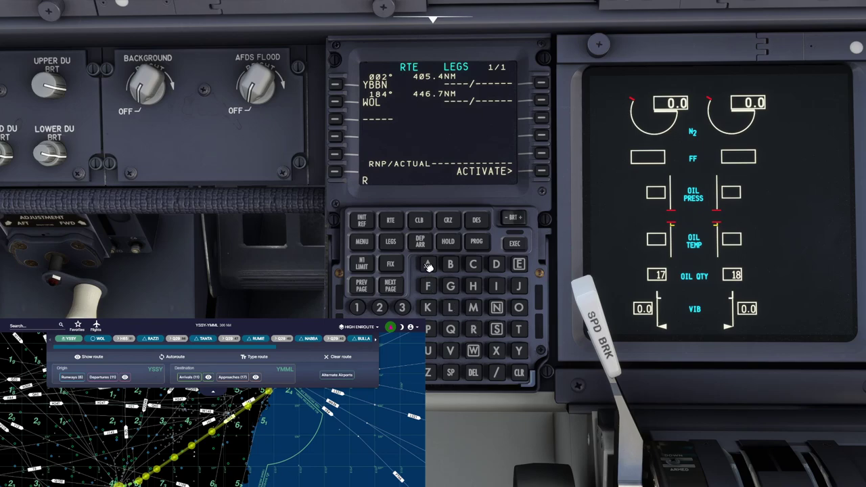
{"action": "left_click", "coordinate": [430, 373]}
{"action": "left_click", "coordinate": [430, 372]}
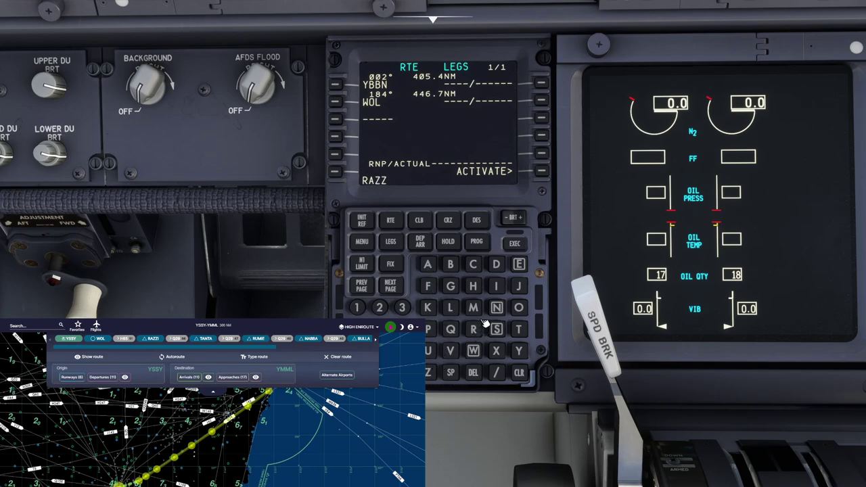
{"action": "left_click", "coordinate": [496, 285]}
{"action": "left_click", "coordinate": [337, 120]}
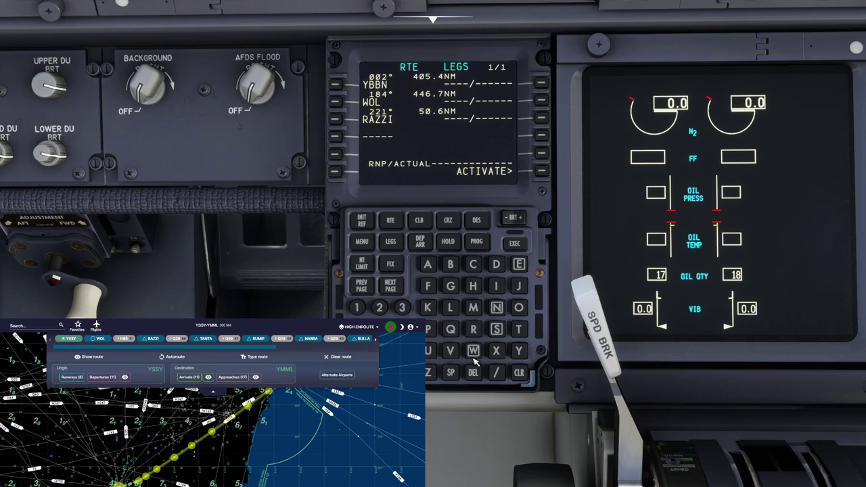
Step: Add waypoint TANTA after RAZZI on the FMC legs page
{"action": "left_click", "coordinate": [518, 329]}
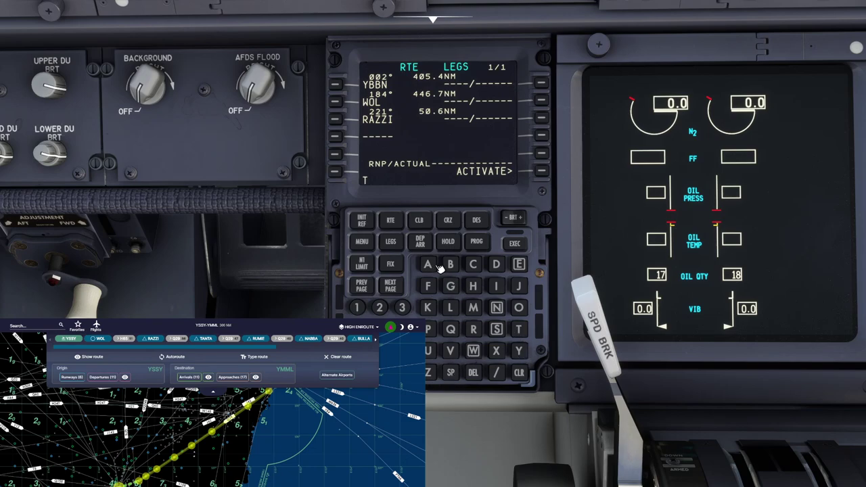